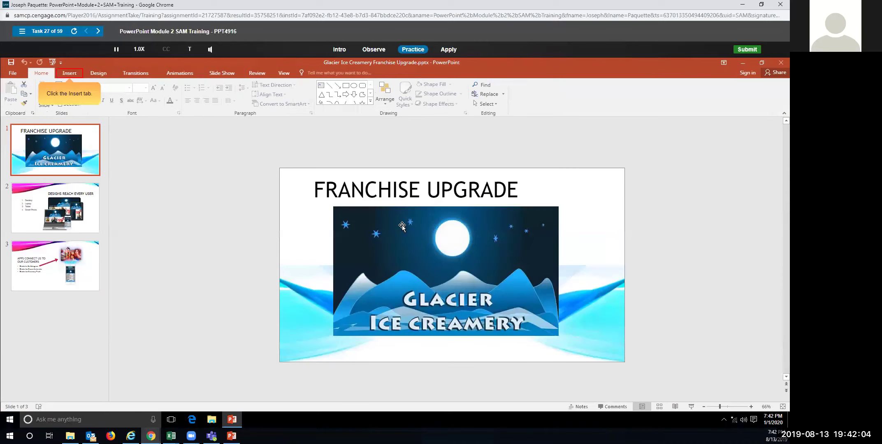
- Complete the guided practice by adding a footer with the text Upgrade to all slides
click(69, 73)
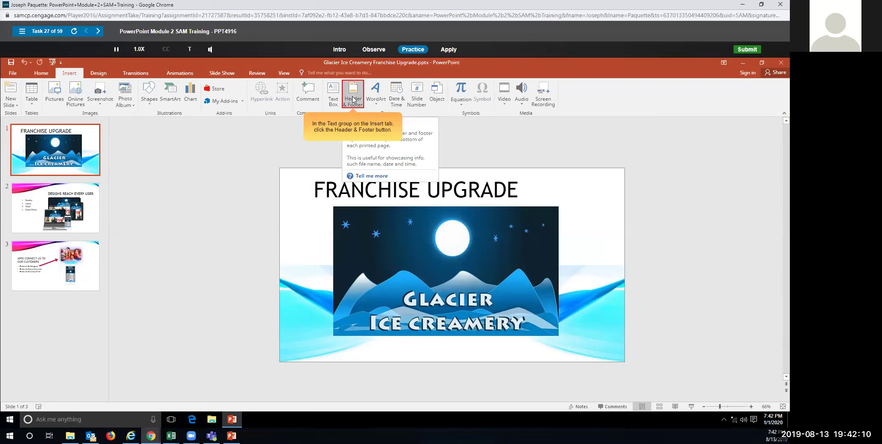
click(352, 100)
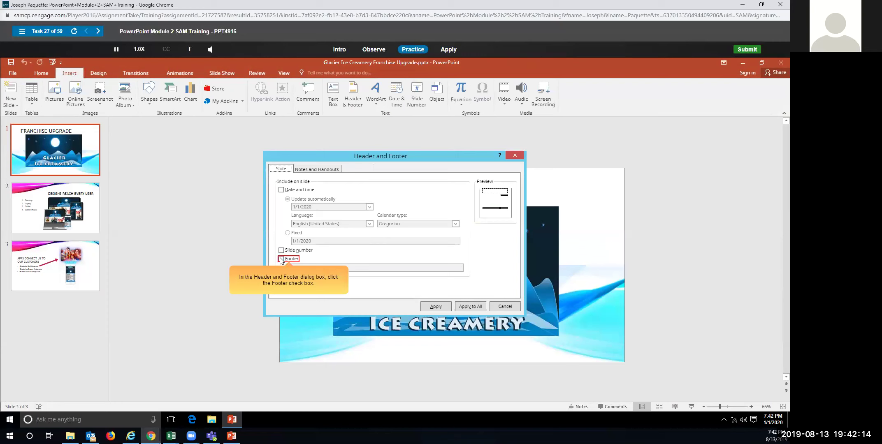
click(281, 260)
click(308, 266)
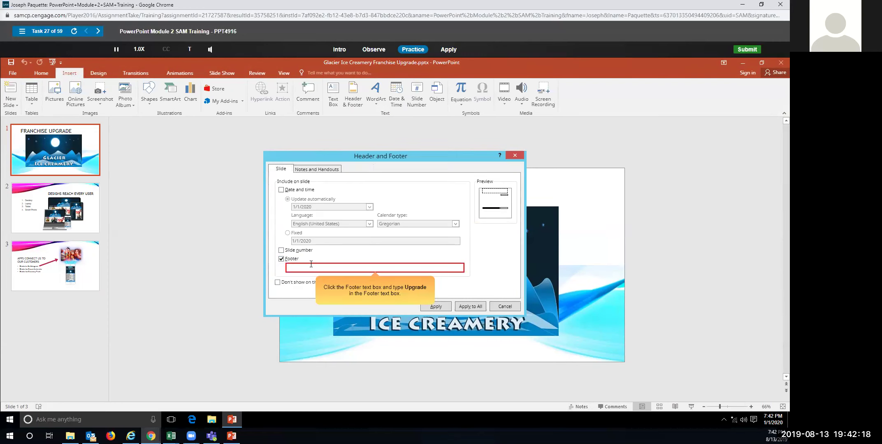
text(Upgrade)
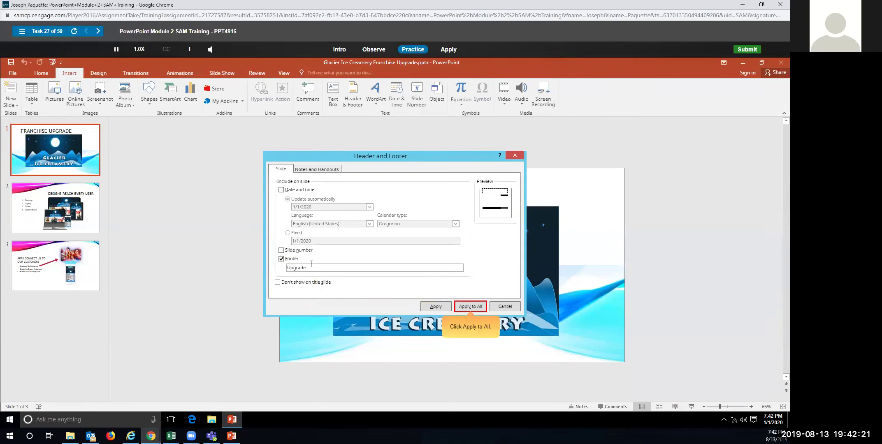
click(461, 305)
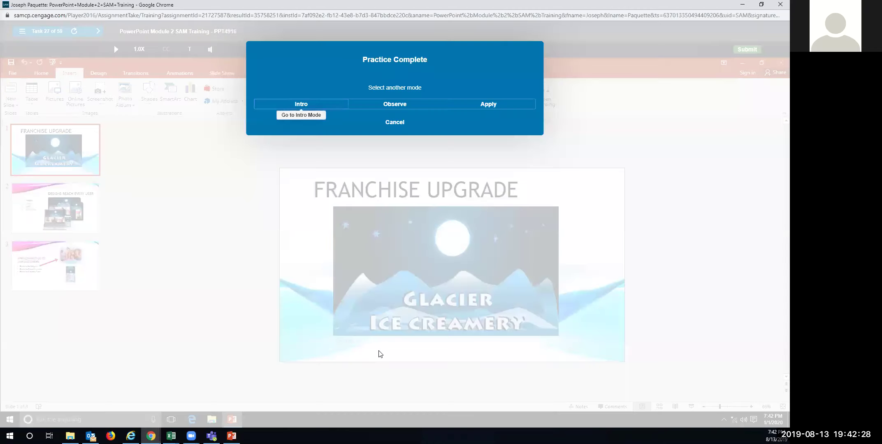
- Switch task 27 to Apply mode and add the footer text Upgrade to every slide in the presentation
click(476, 105)
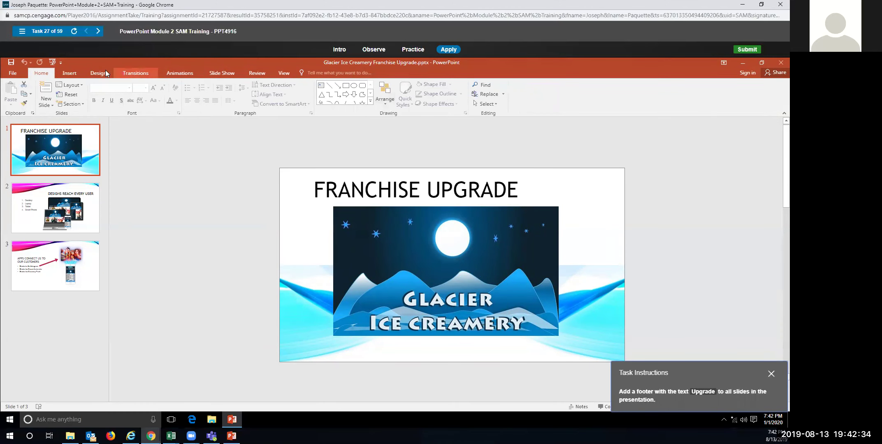
click(69, 73)
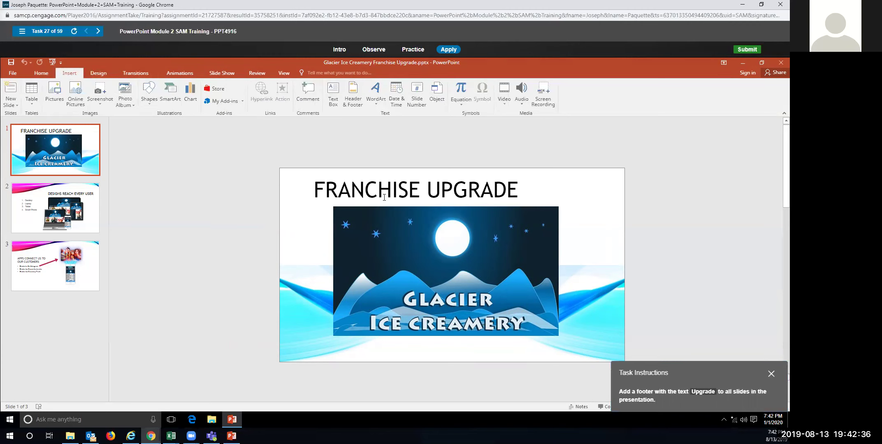
click(356, 99)
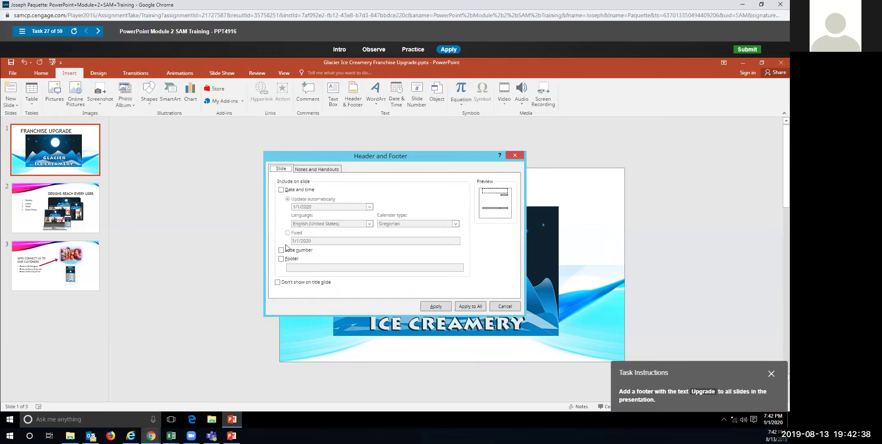
click(282, 258)
click(306, 268)
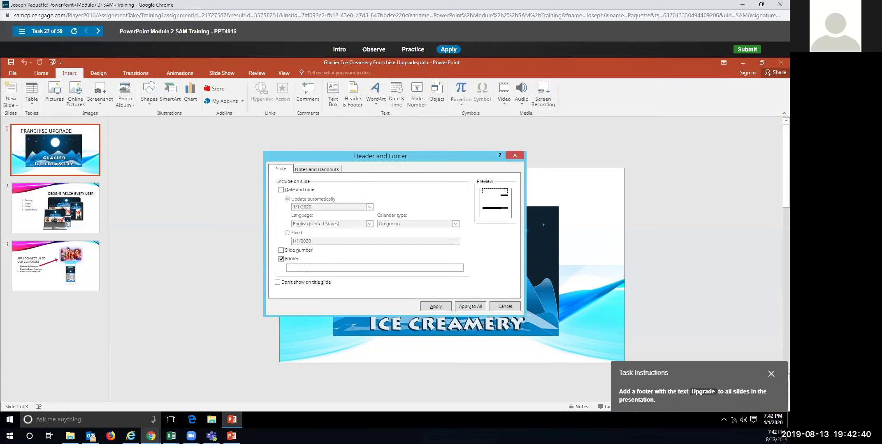
text(Upgrade)
click(468, 306)
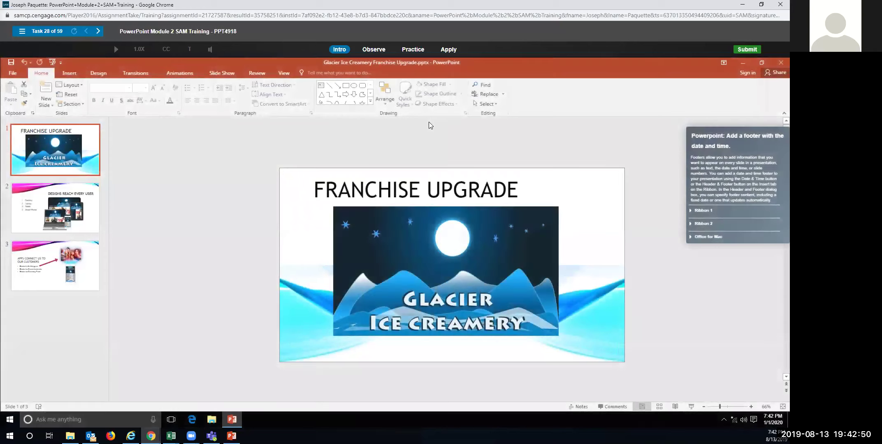
- Start Practice mode for task 28 and add an automatically updating date and time footer to all slides
click(406, 51)
click(388, 220)
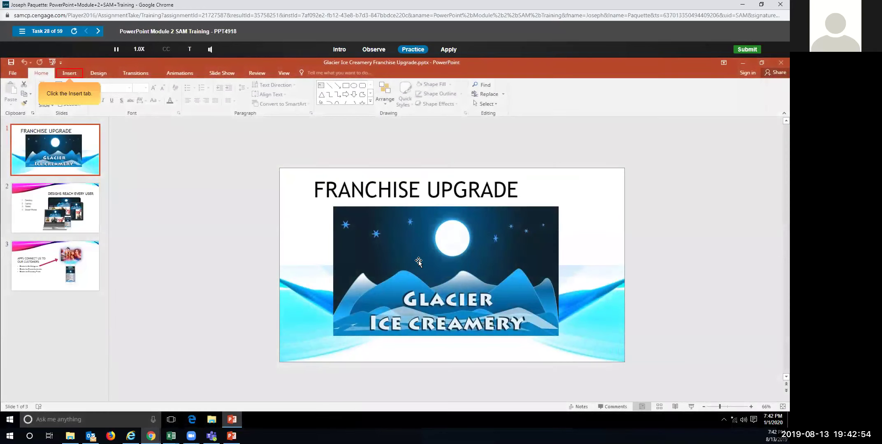
click(70, 70)
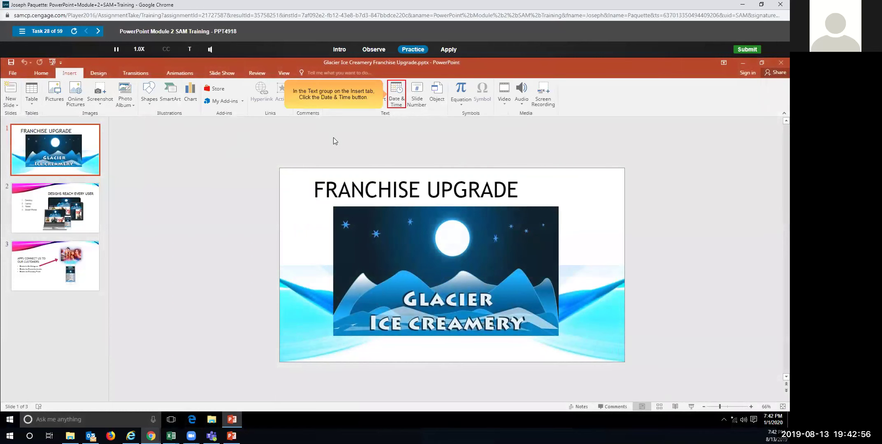
click(395, 101)
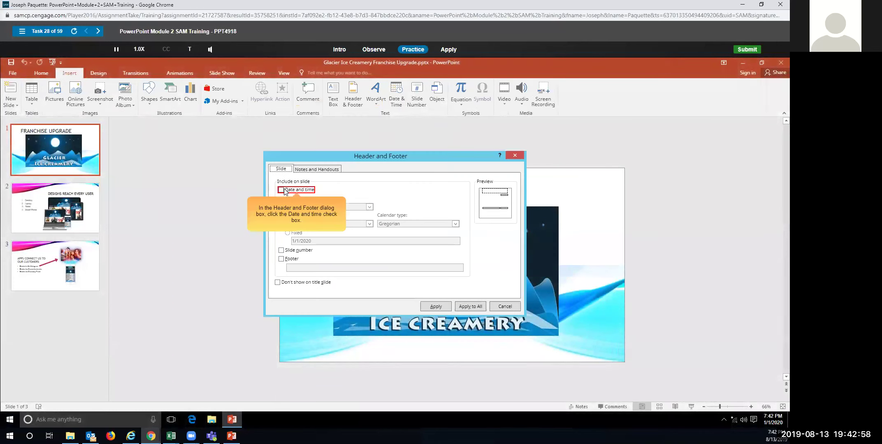
click(281, 190)
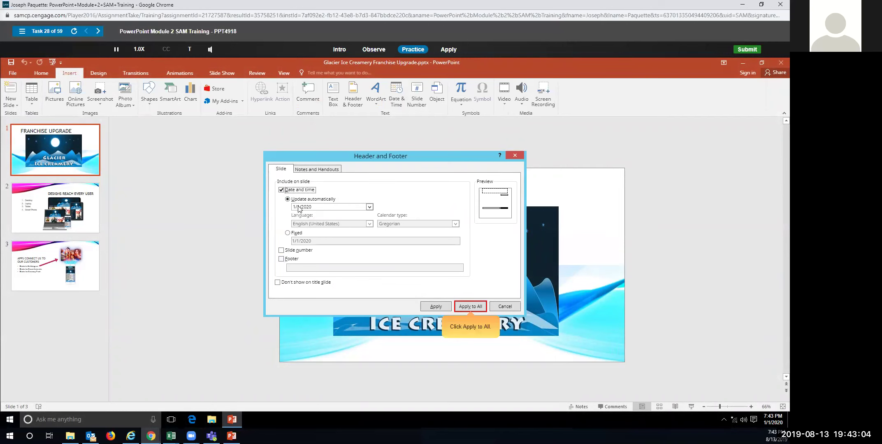
click(477, 309)
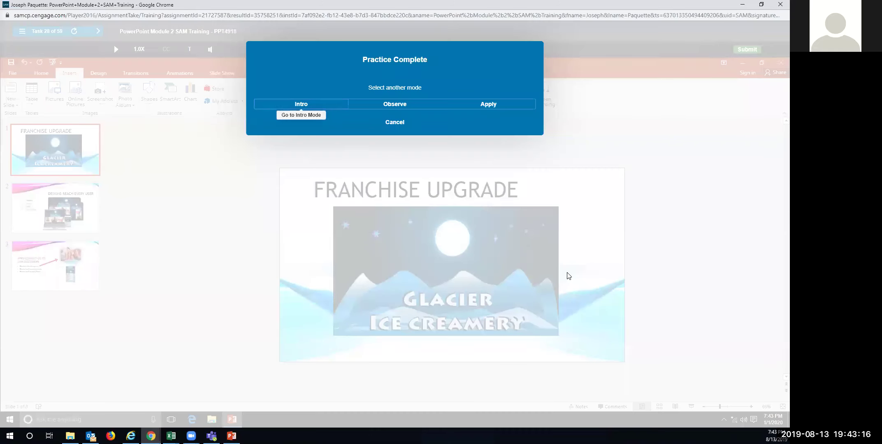
- Switch task 28 to Apply mode and include the automatically updating date and time on every slide
click(502, 106)
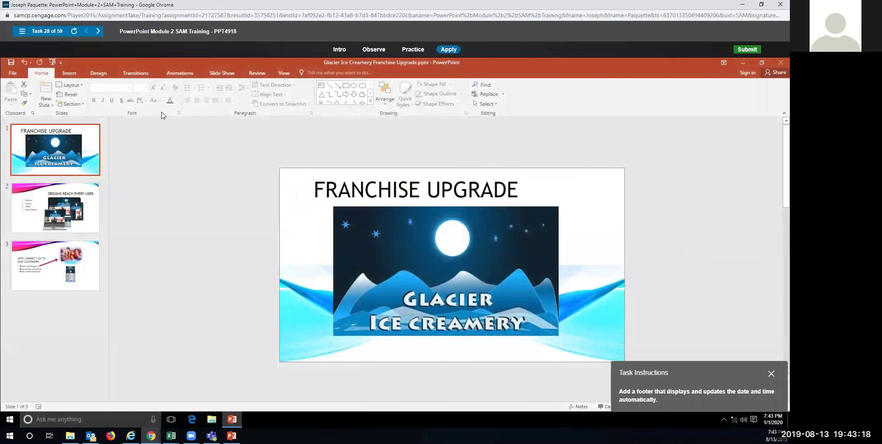
click(77, 73)
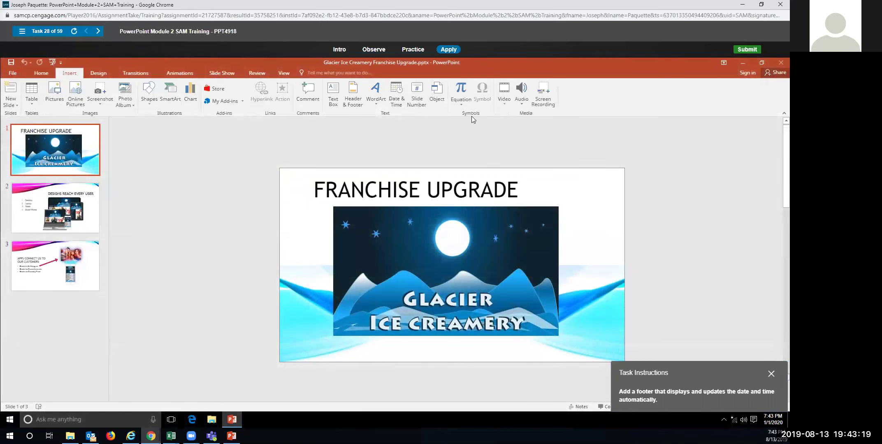
click(351, 101)
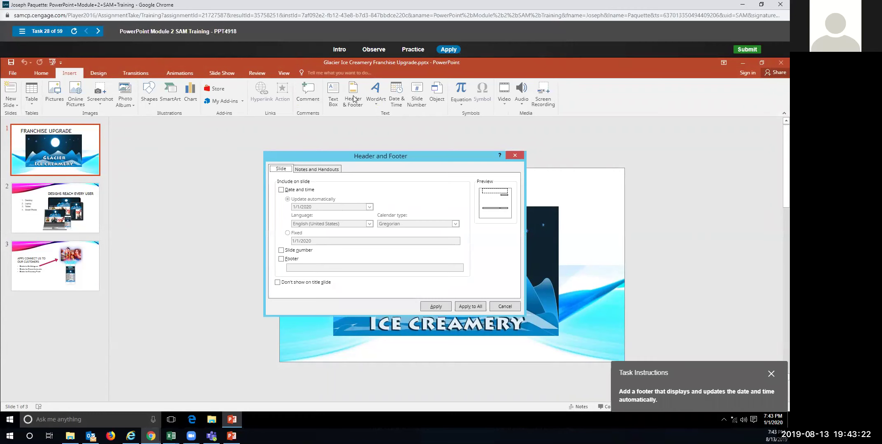
click(281, 191)
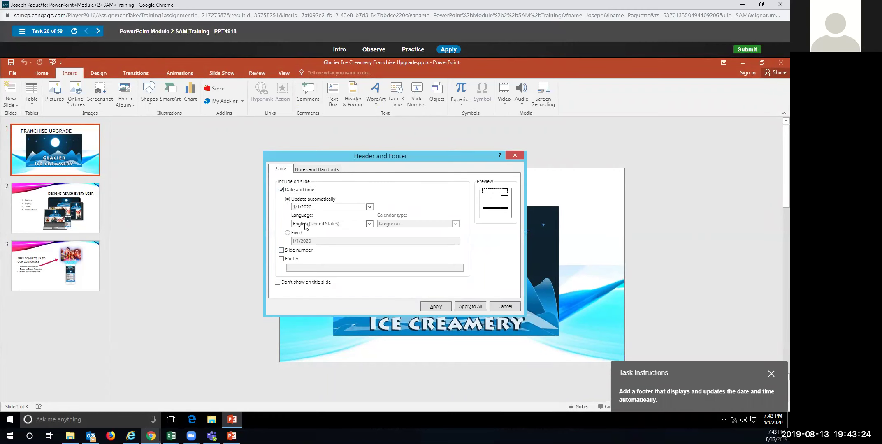
click(472, 306)
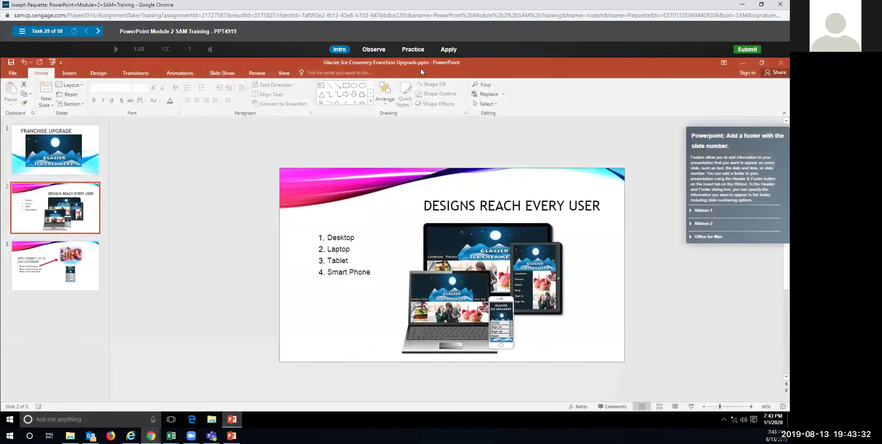
- Start Practice mode for task 29 and add slide numbers to all slides
click(416, 50)
click(387, 235)
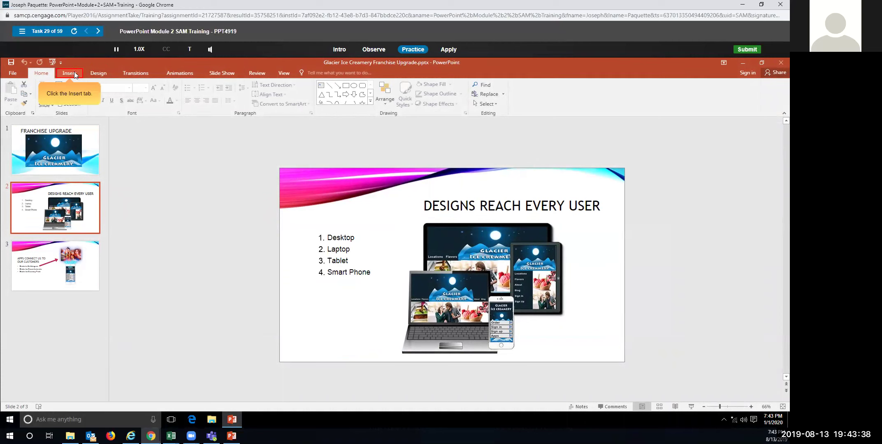
click(73, 72)
click(416, 94)
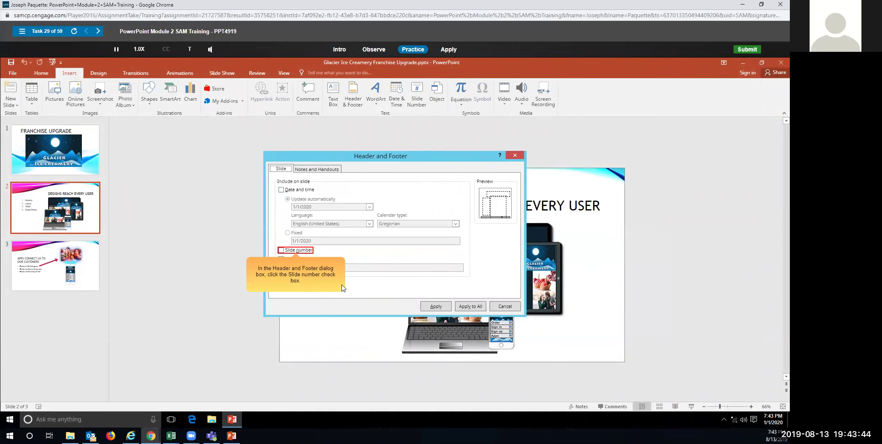
click(281, 251)
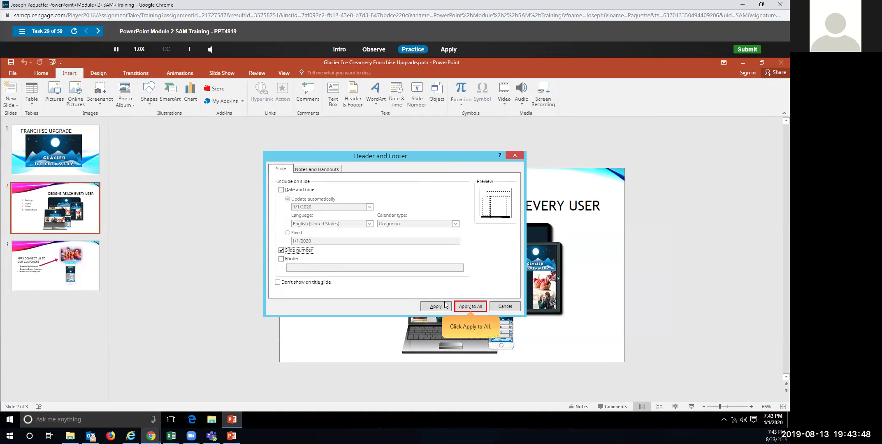
click(464, 306)
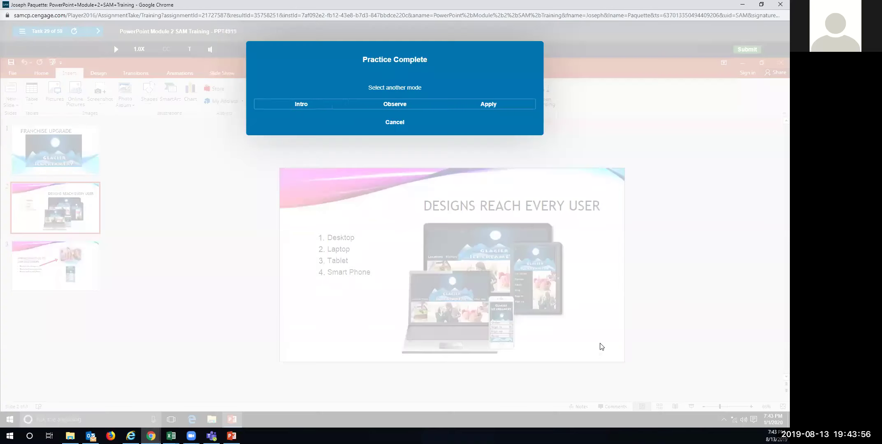
- Switch task 29 to Apply mode and add slide numbers to every slide in the presentation
click(481, 105)
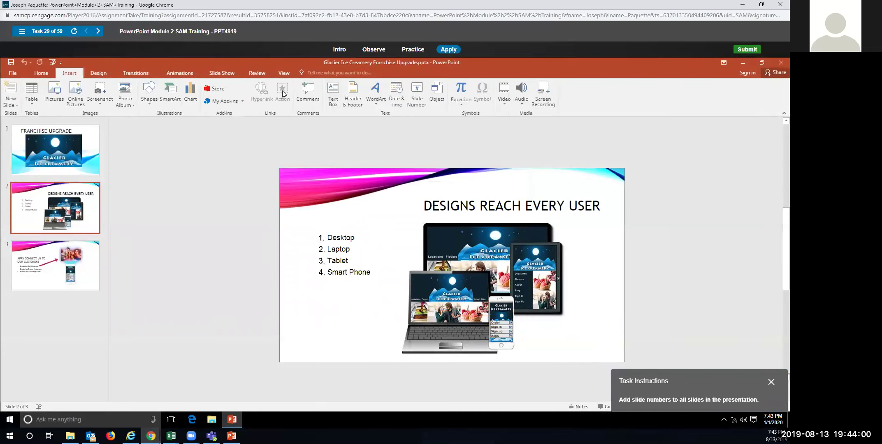
click(351, 101)
click(281, 251)
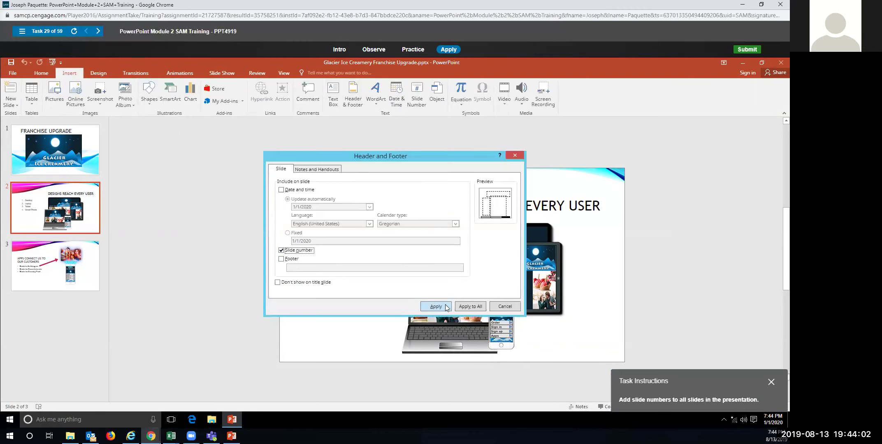
click(463, 306)
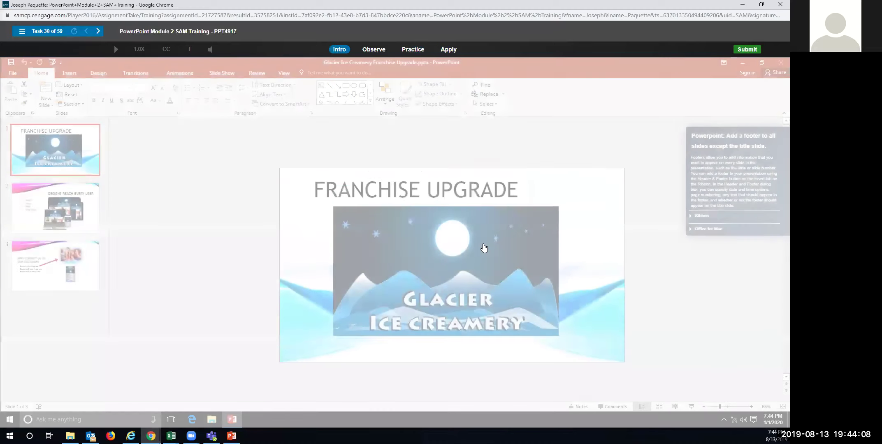
- Start Practice mode for task 30 and add the footer text Upgrade to all slides except the title slide
click(412, 50)
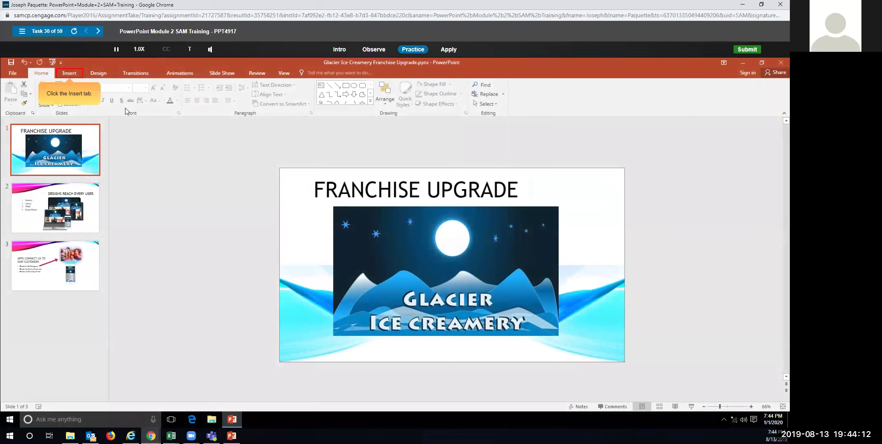
click(63, 76)
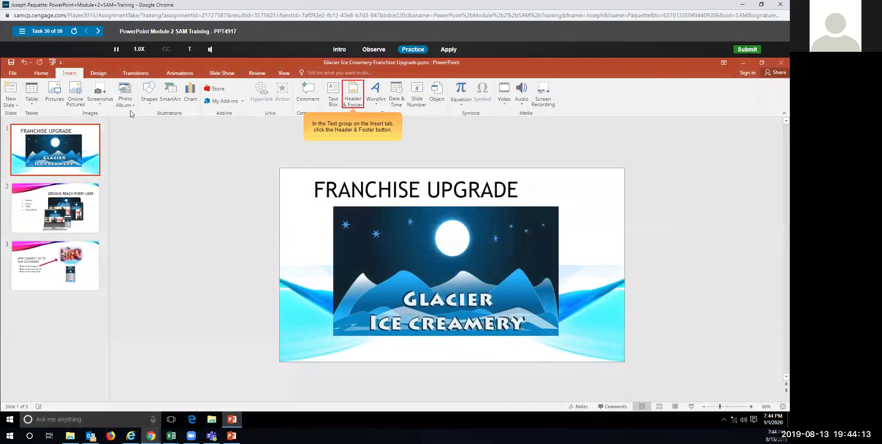
click(353, 96)
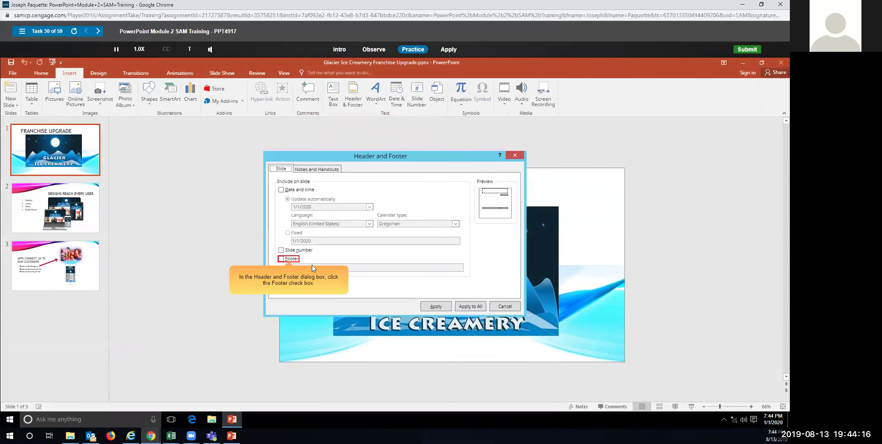
click(282, 263)
click(312, 267)
text(Upgrade)
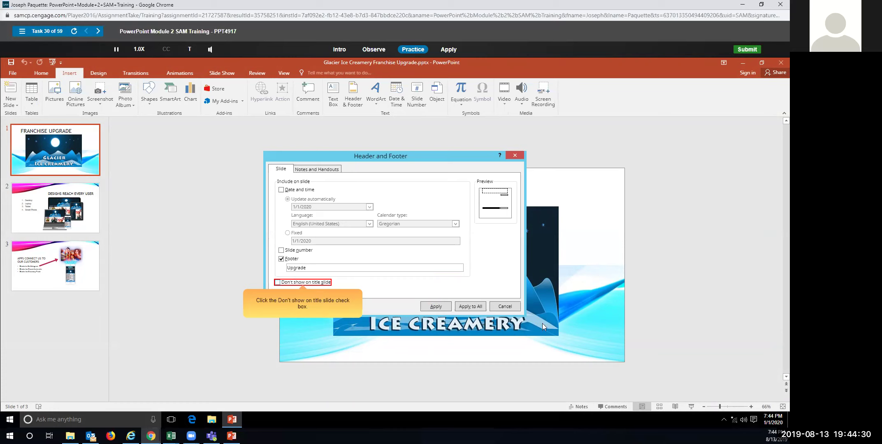
click(277, 282)
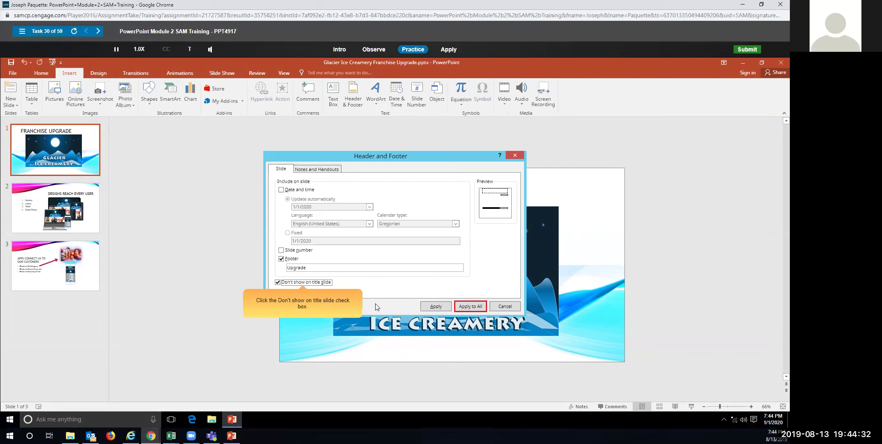
click(470, 307)
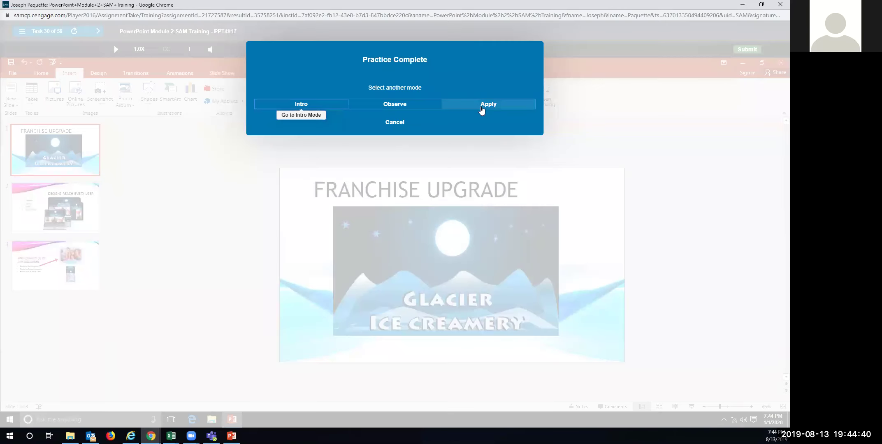
- Switch task 30 to Apply mode and add the footer text Upgrade to all slides except the title slide
click(481, 108)
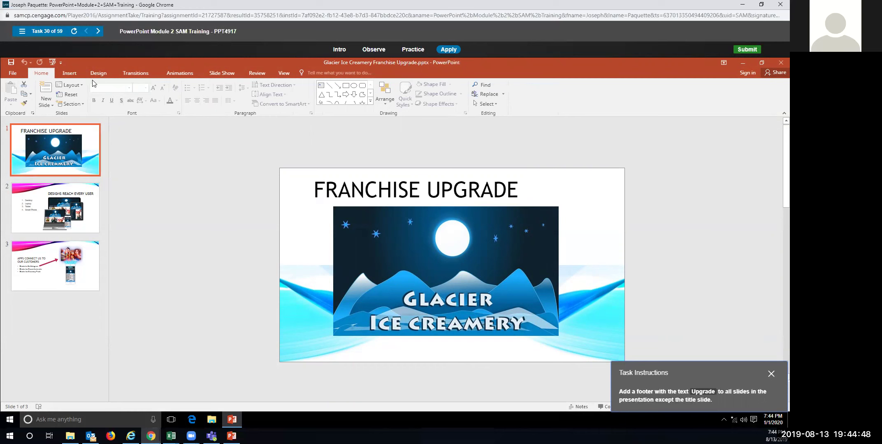
click(67, 73)
click(353, 95)
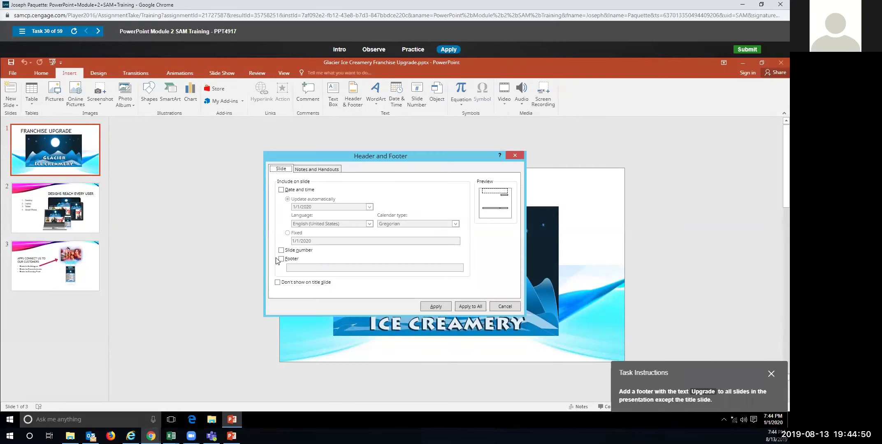
click(282, 260)
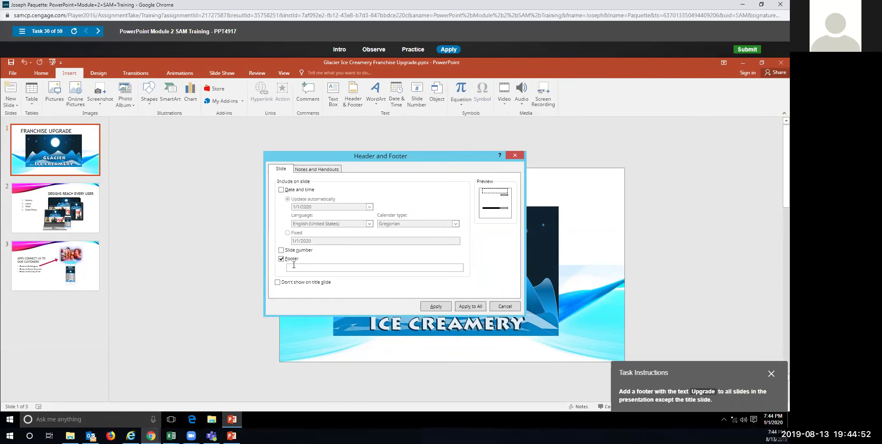
click(293, 265)
text(Upgra)
click(277, 283)
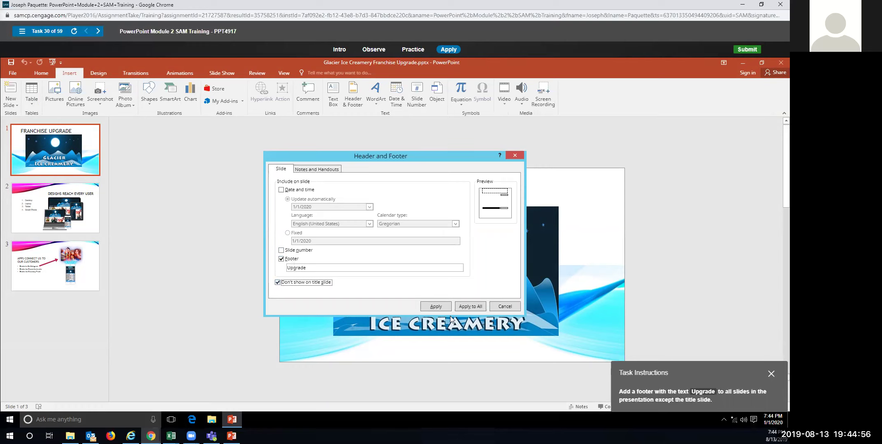
click(472, 311)
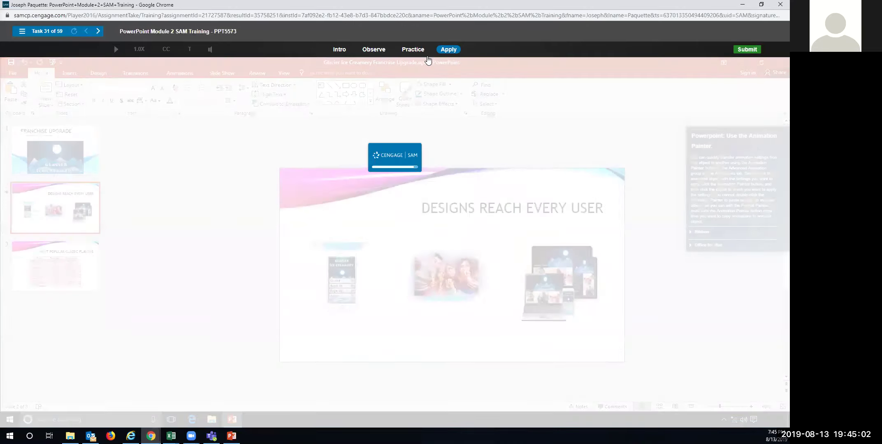
- Start Practice mode for task 31 and copy the phone picture's animation to the middle and laptop pictures with the Animation Painter
click(414, 51)
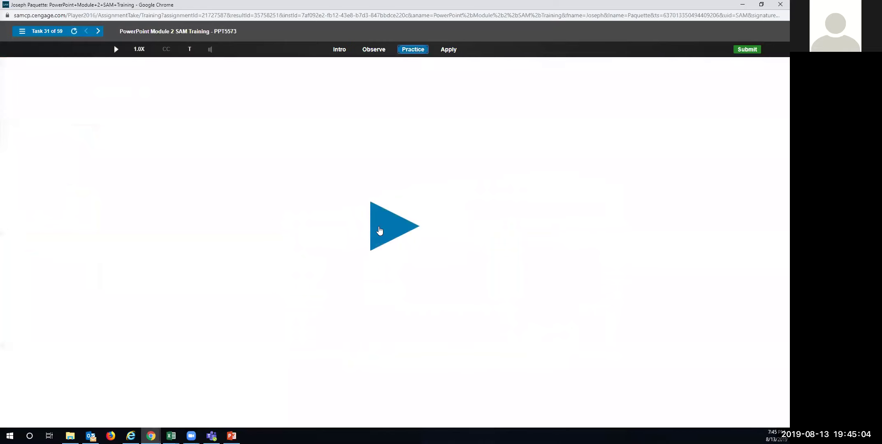
click(378, 228)
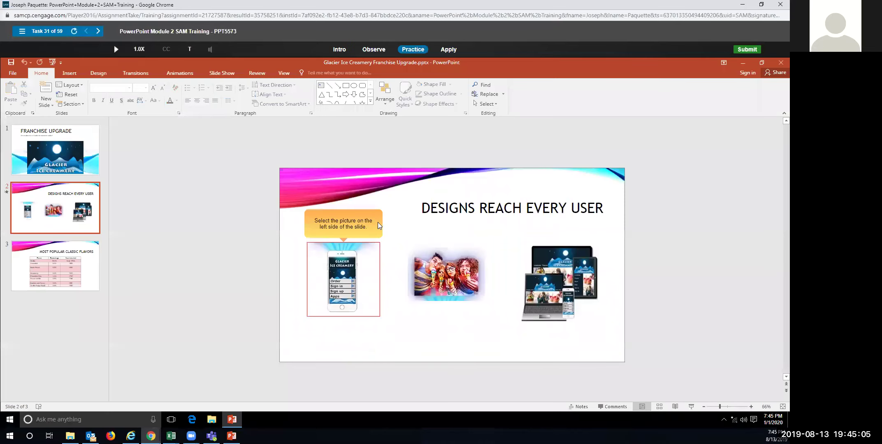
click(331, 282)
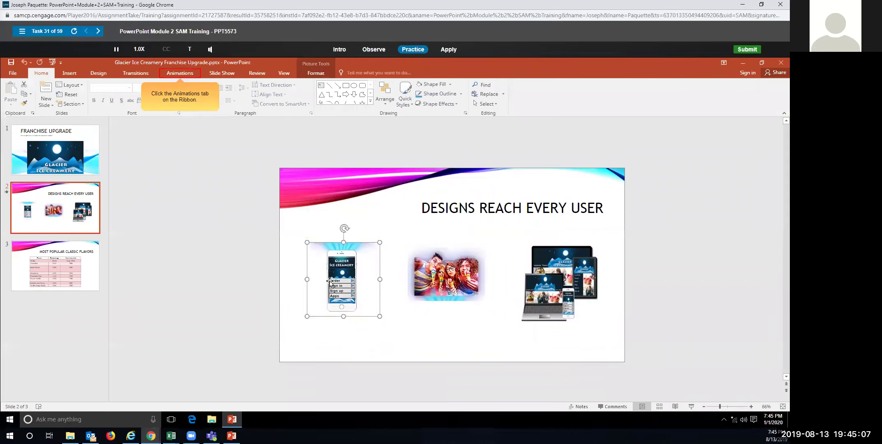
click(178, 74)
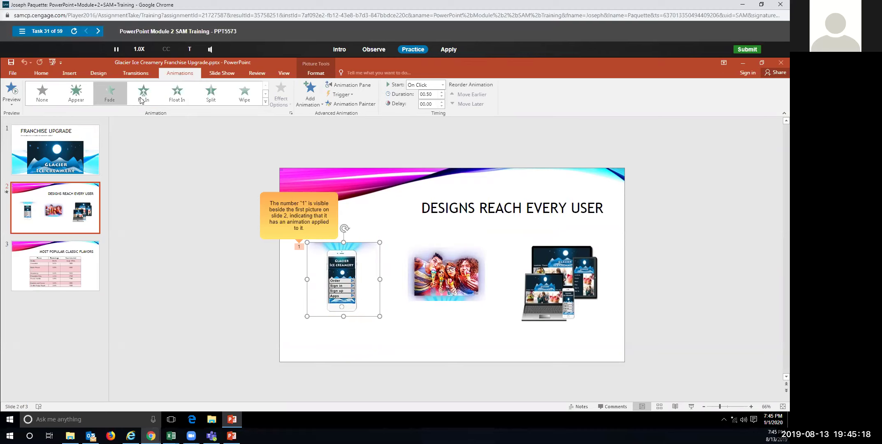
click(352, 104)
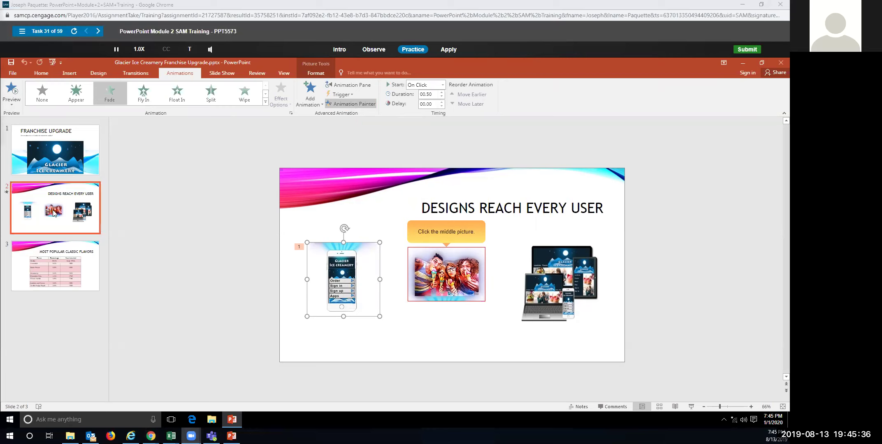
click(431, 274)
click(429, 272)
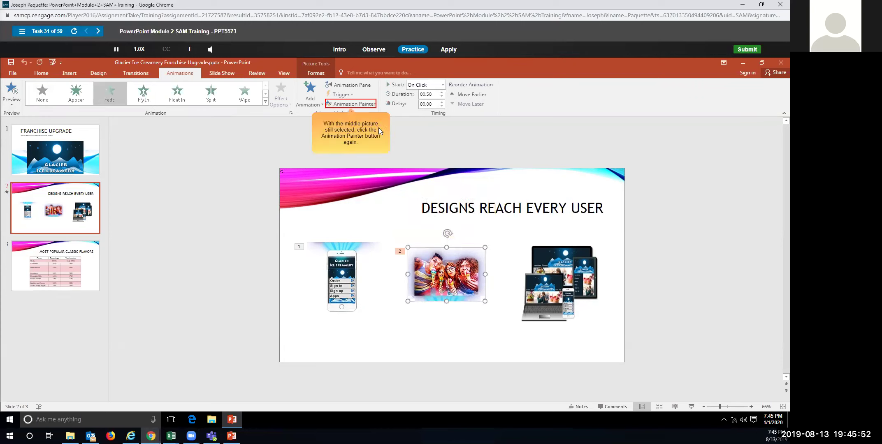
click(347, 103)
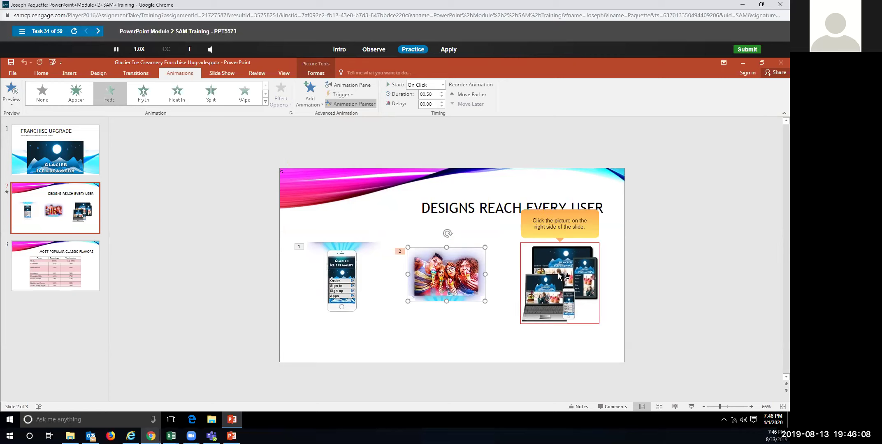
click(559, 276)
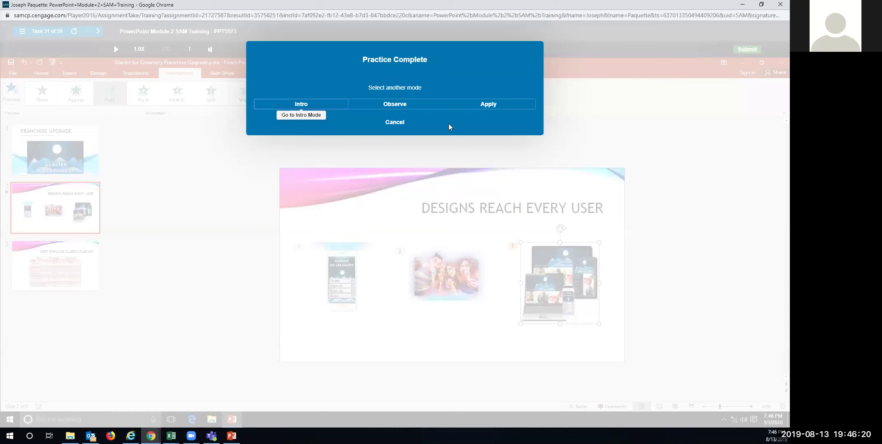
- Switch task 31 to Apply mode and use the Animation Painter to apply the phone picture's animation to the other two pictures
click(469, 106)
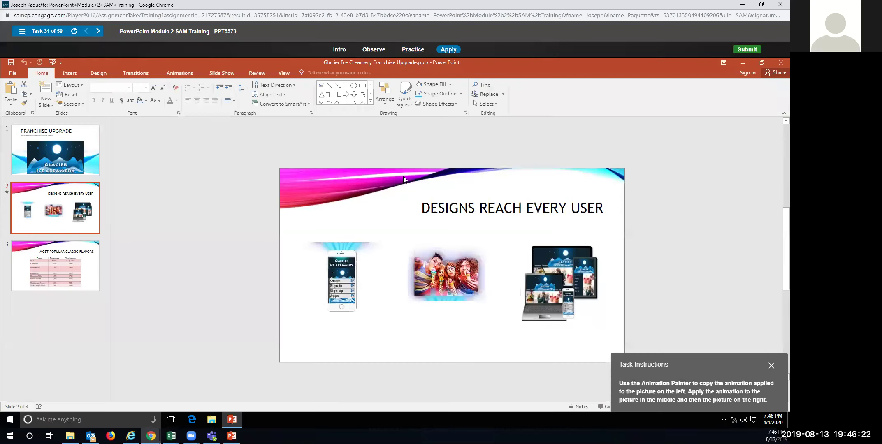
click(334, 279)
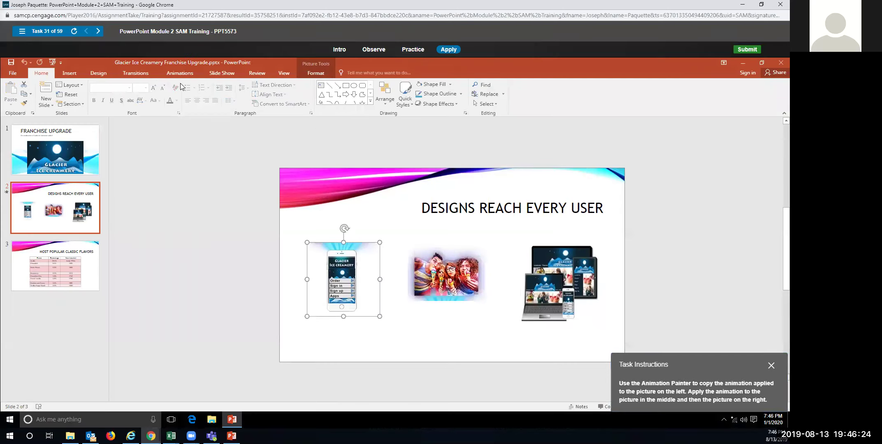
click(173, 71)
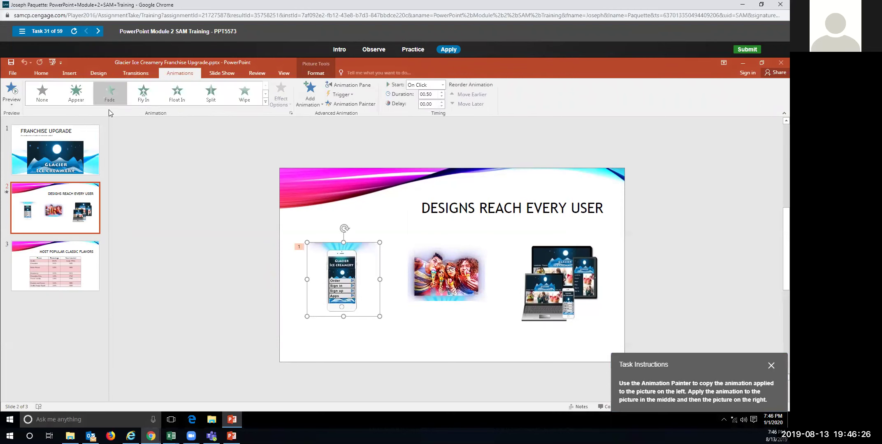
double_click(342, 105)
click(461, 288)
click(580, 294)
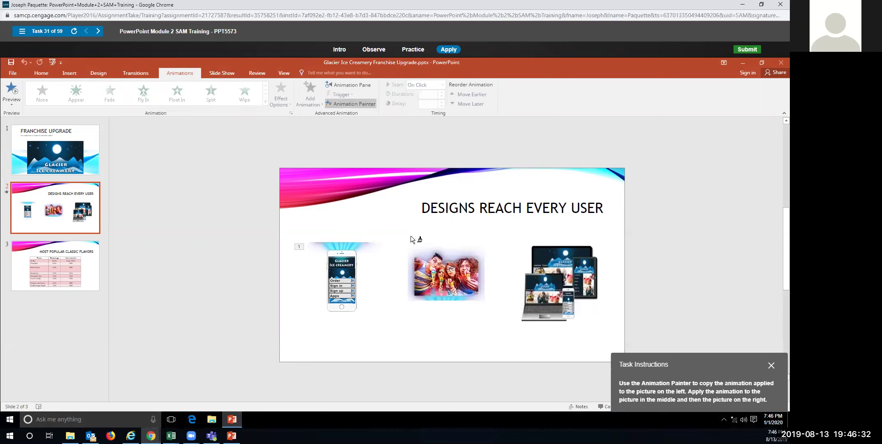
click(425, 268)
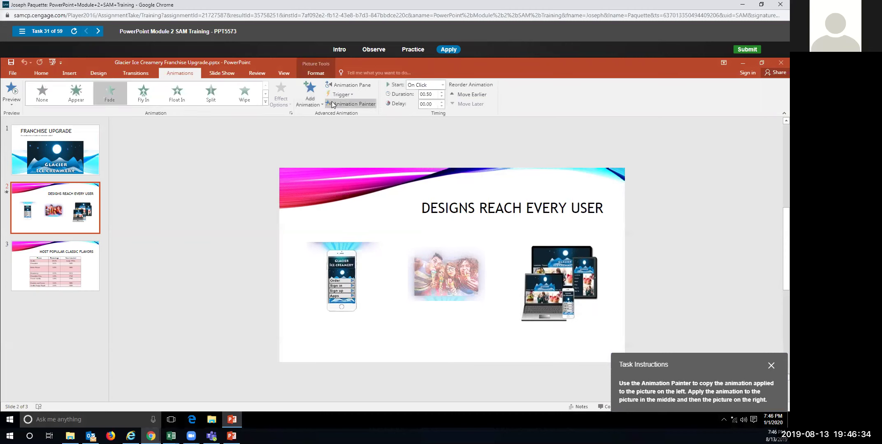
click(555, 276)
click(534, 278)
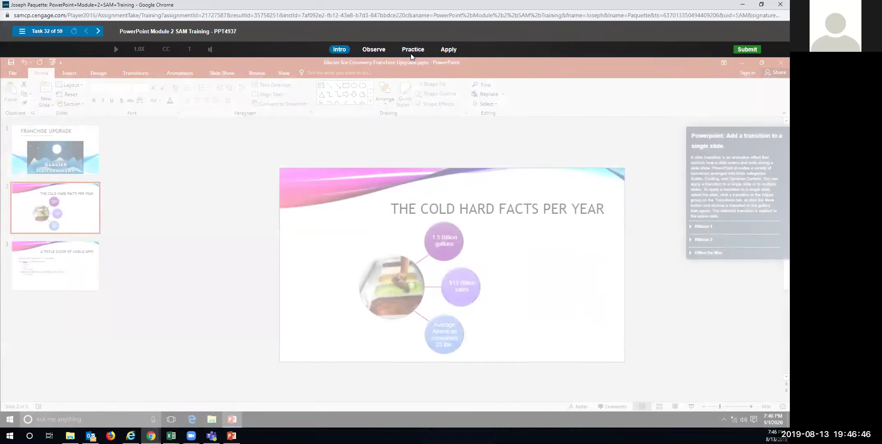
- Start Practice mode for task 32 and apply the Drape transition to slide 2
click(413, 50)
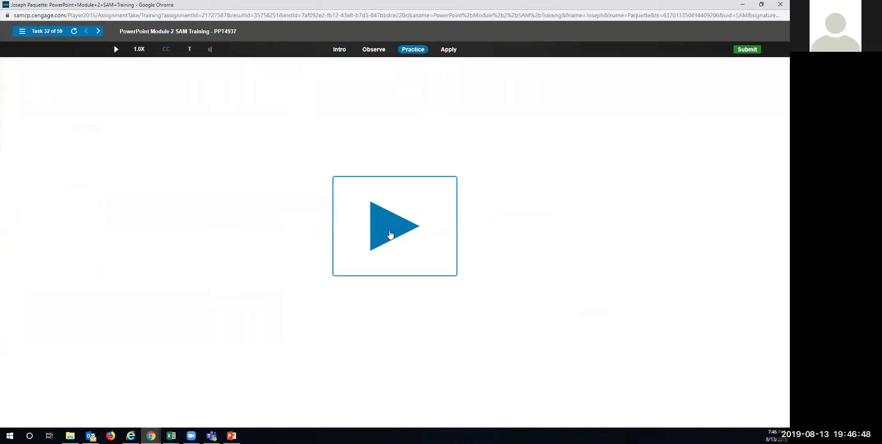
click(390, 231)
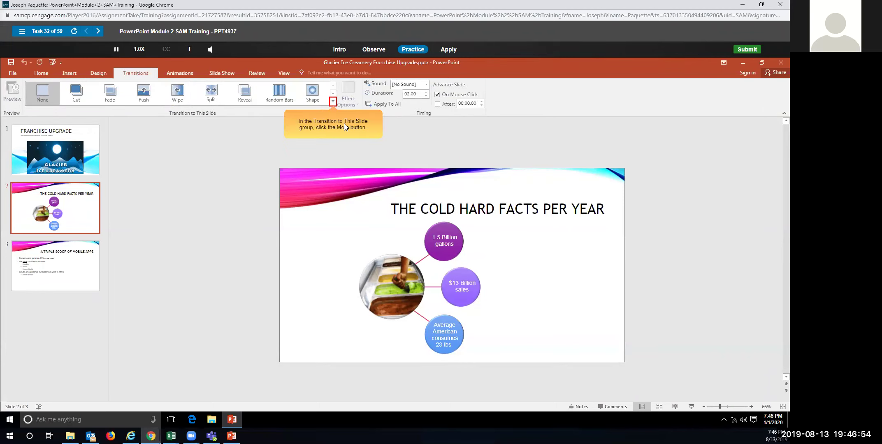
click(333, 102)
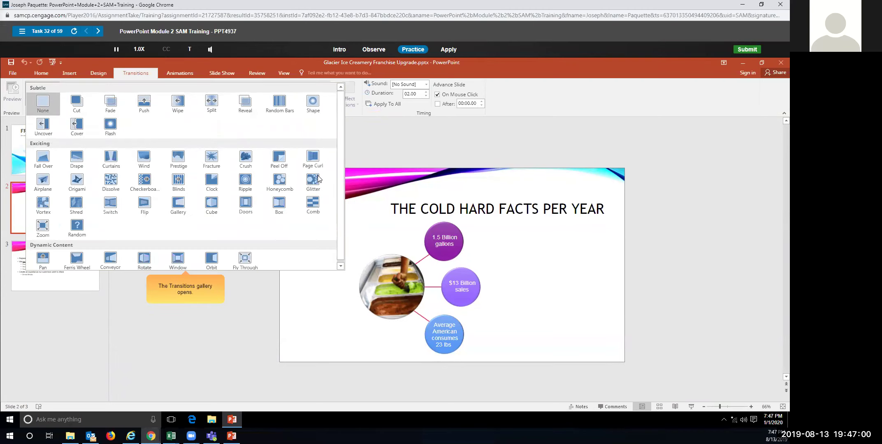
click(76, 158)
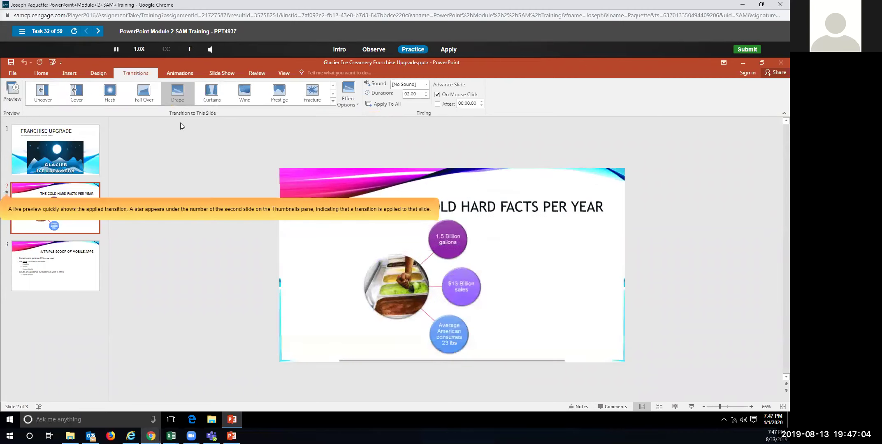